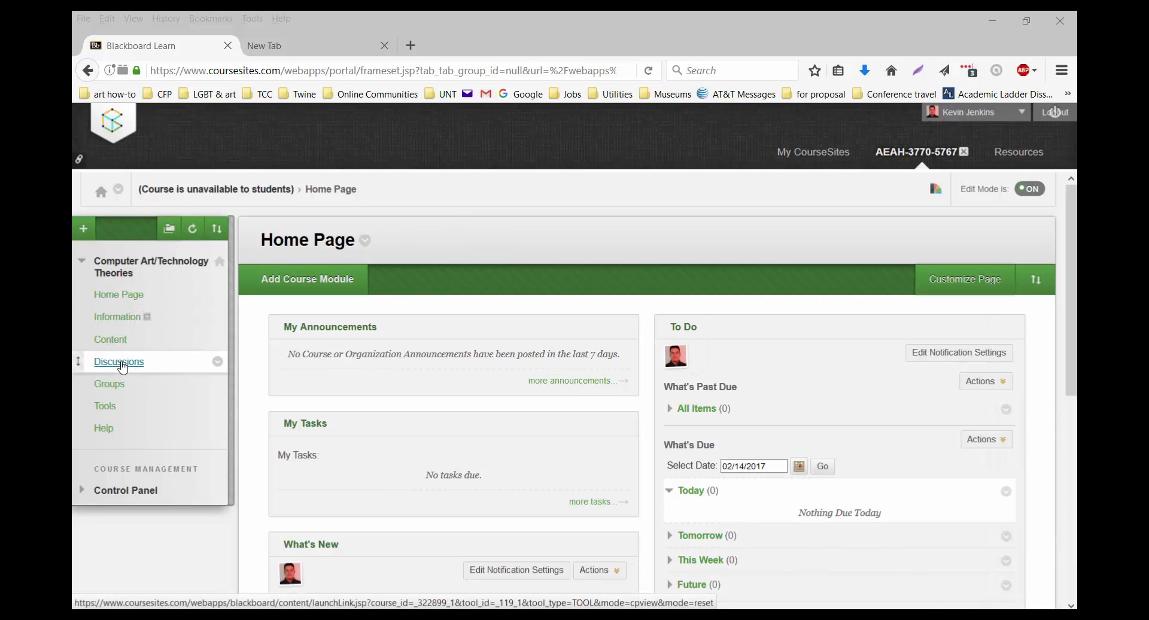
Start a new thread in the Media practice forum of the course's discussion board.
left_click(129, 369)
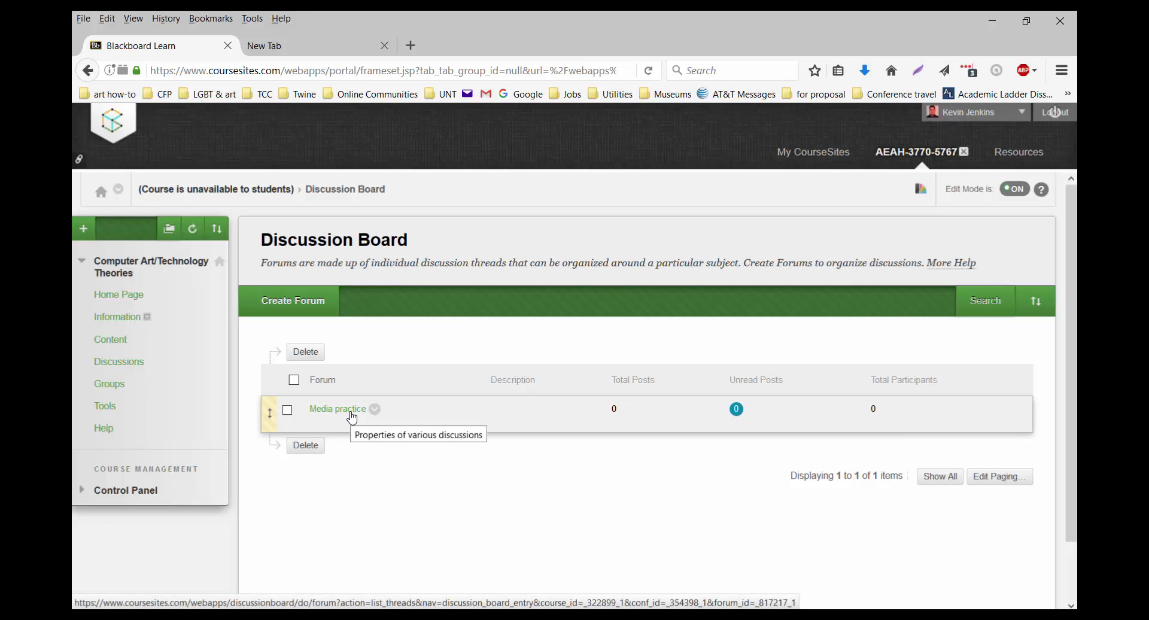
left_click(353, 419)
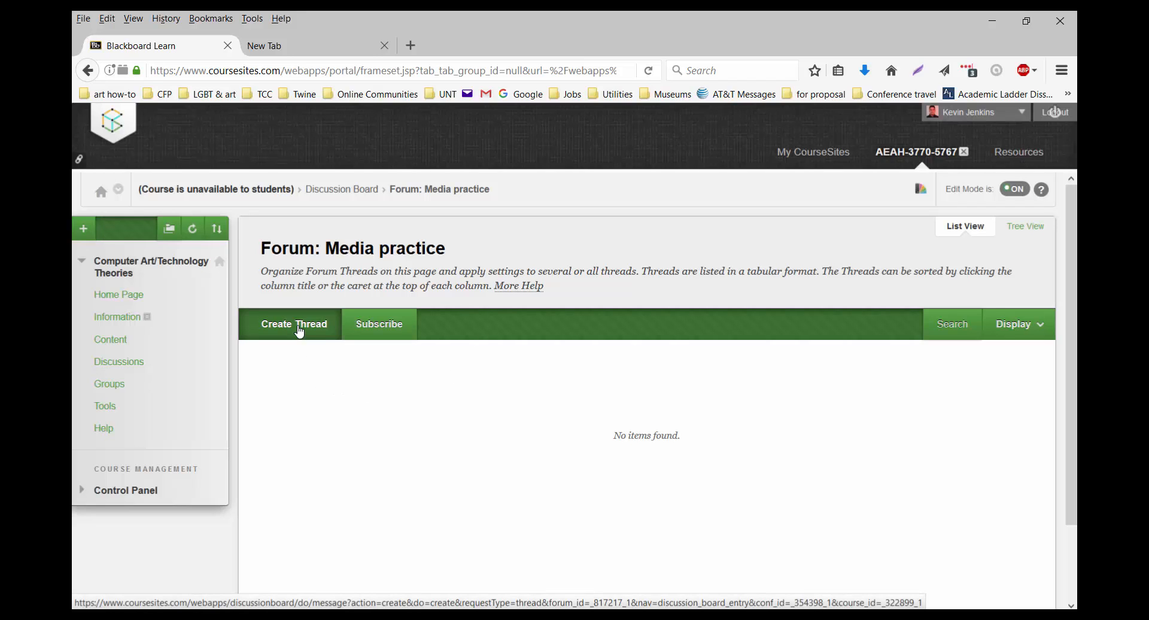
left_click(300, 332)
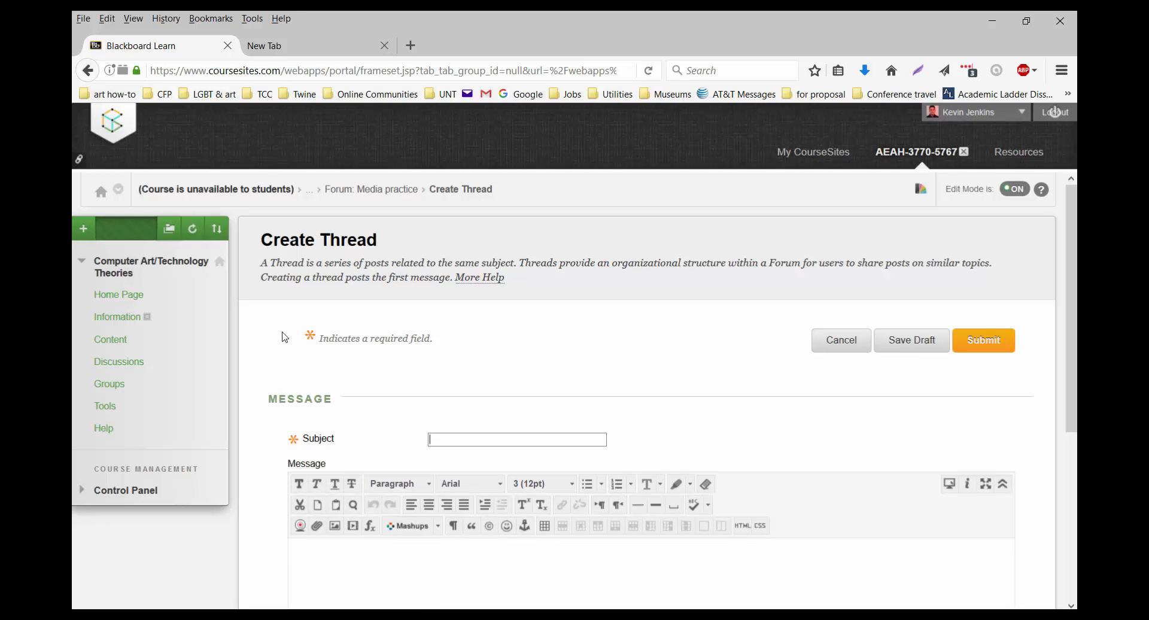
Enter "YouTube mashup" as the subject of the new thread.
type("ou")
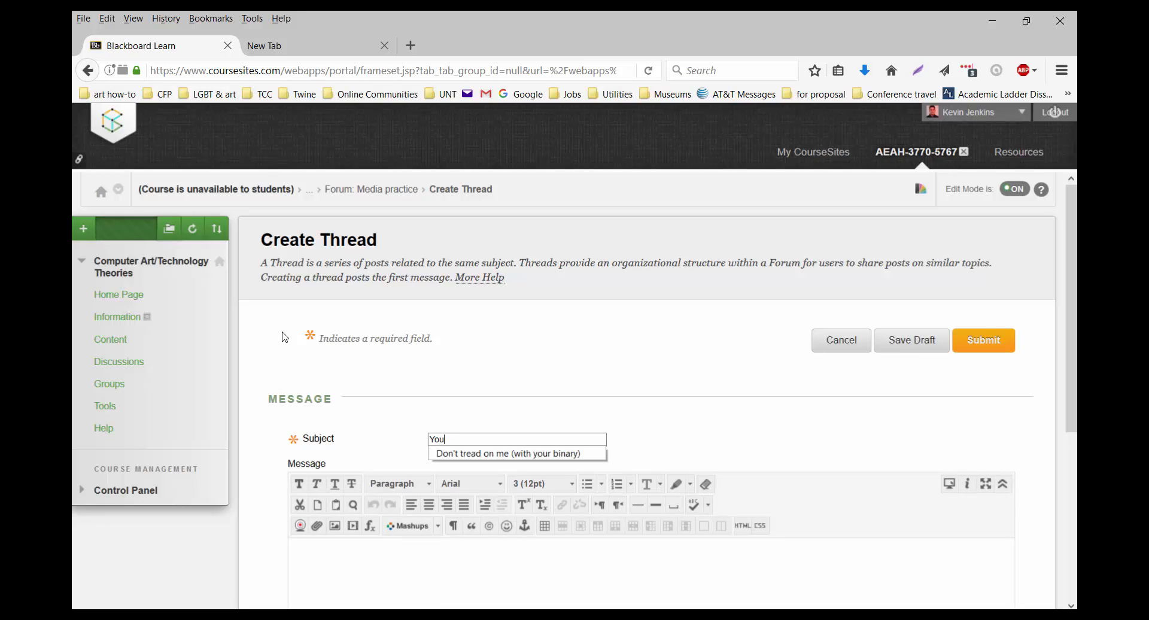
type("Tube ")
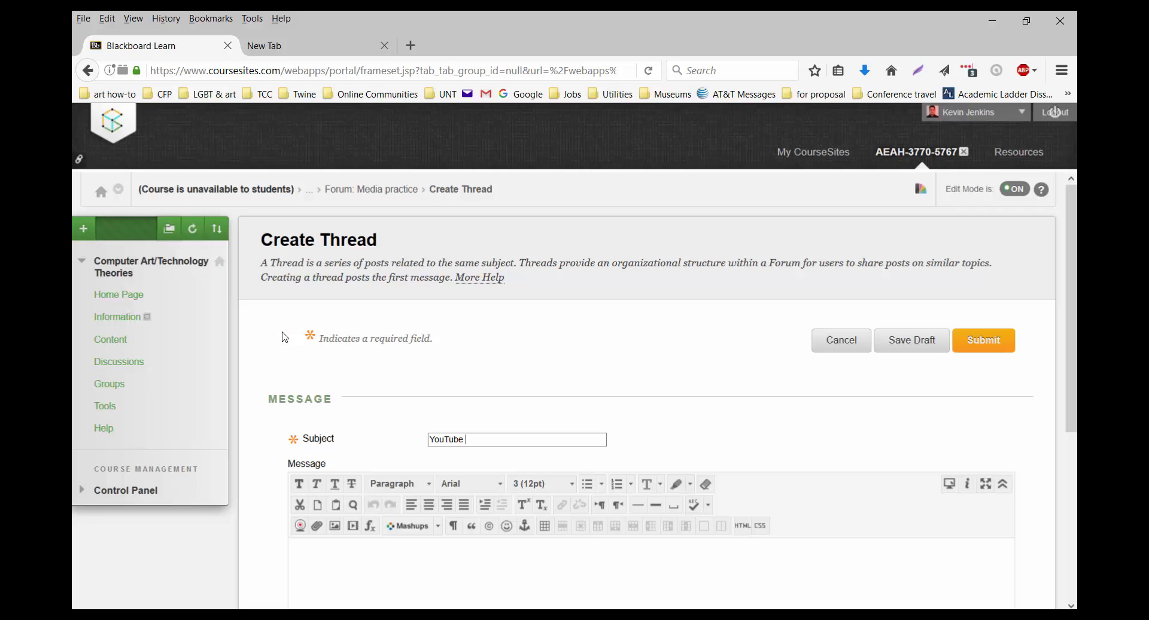
type("mashup")
Collapse the message editor's formatting tools to a single row and expand them again.
scroll(285, 338, "down", 3)
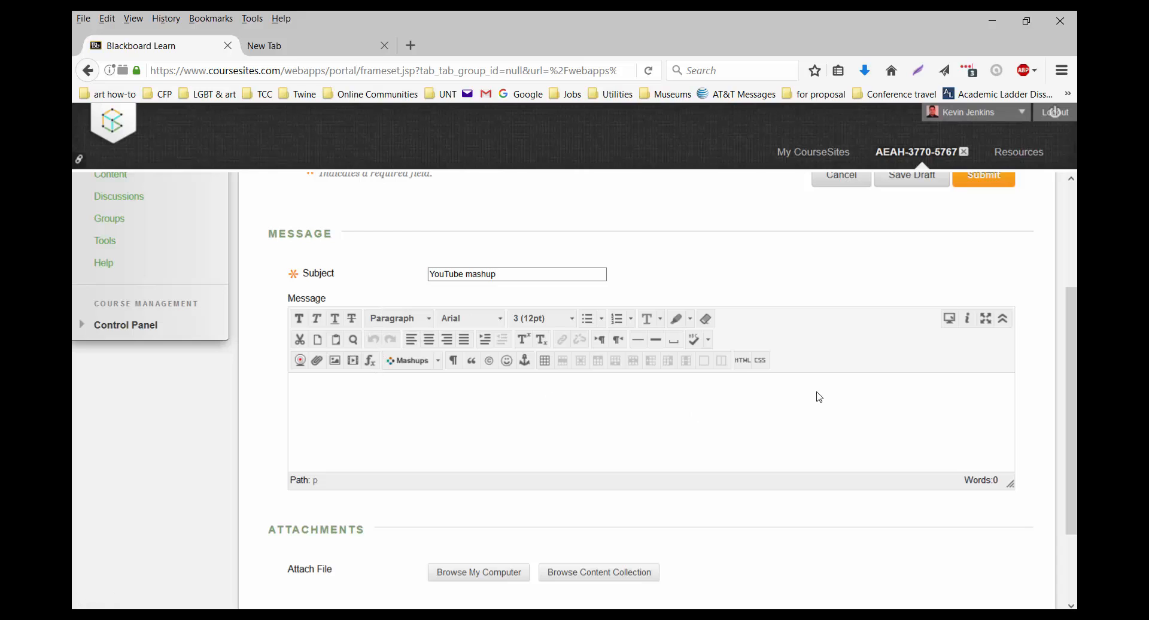
left_click(1011, 329)
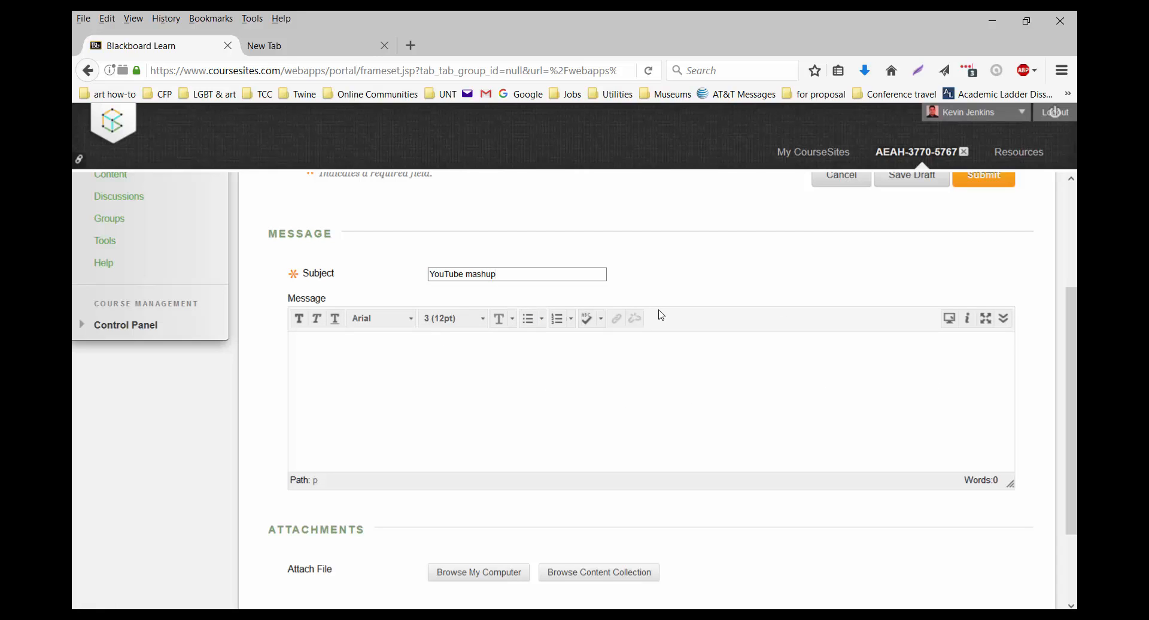
left_click(1006, 320)
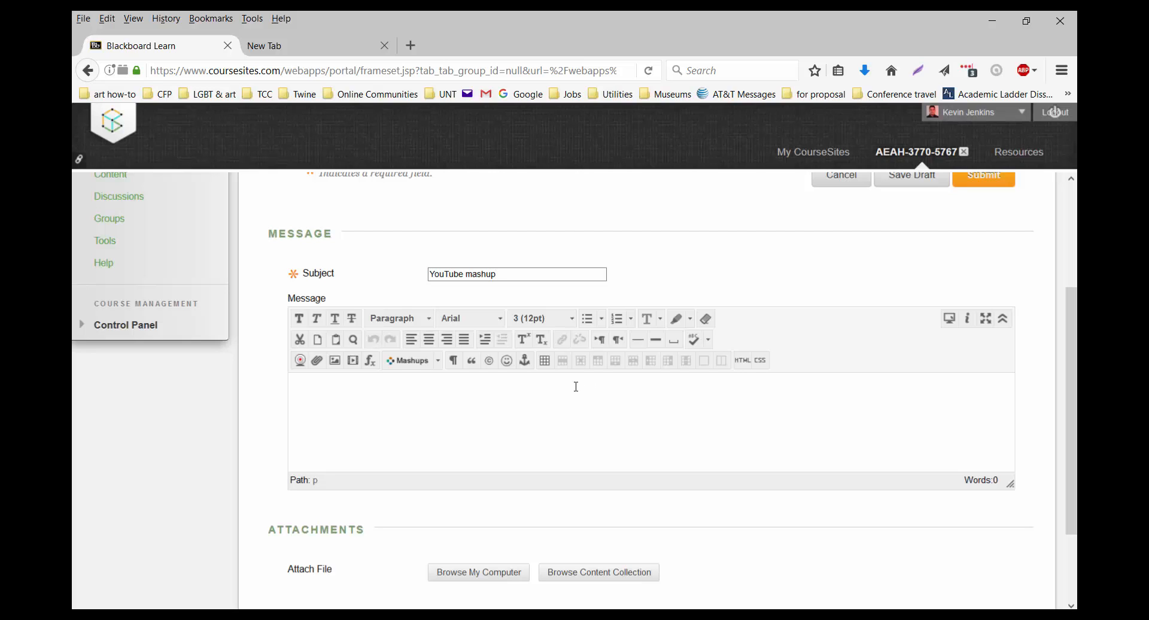
Switch to YouTube in the second browser tab, open the Pulp-o-Mizer video and pause it.
left_click(315, 53)
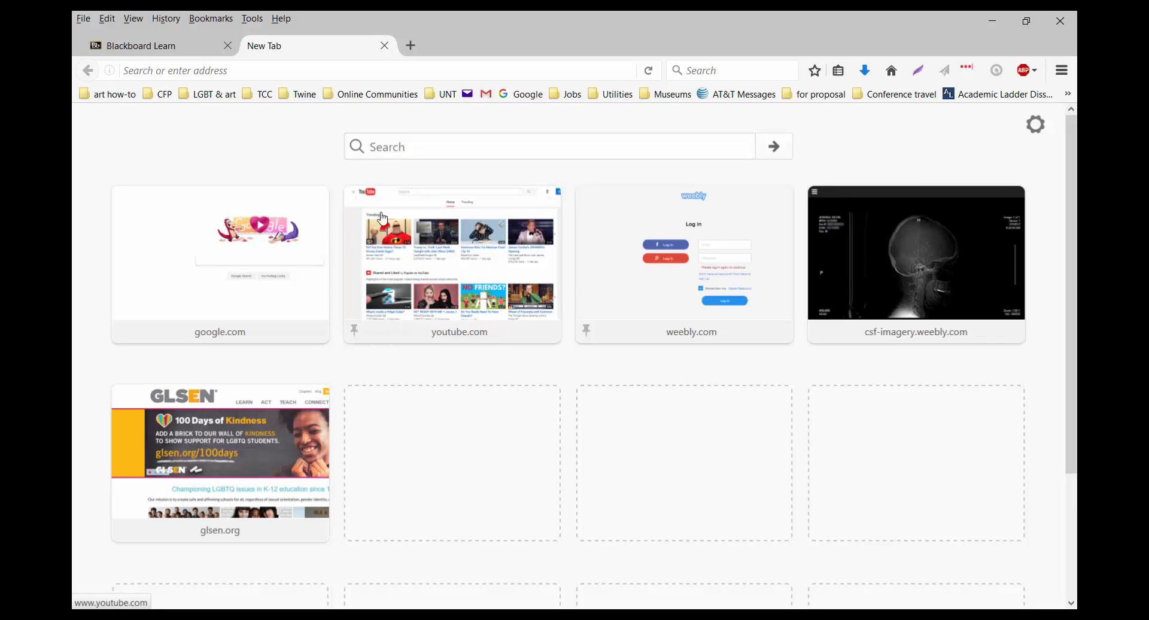
left_click(357, 254)
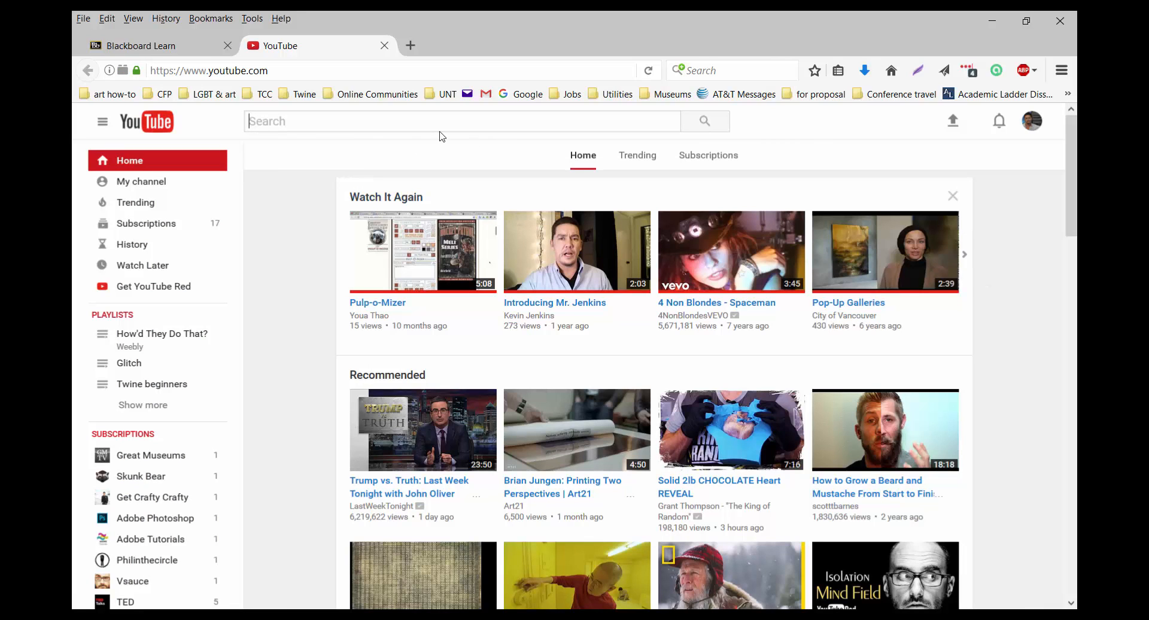
left_click(471, 123)
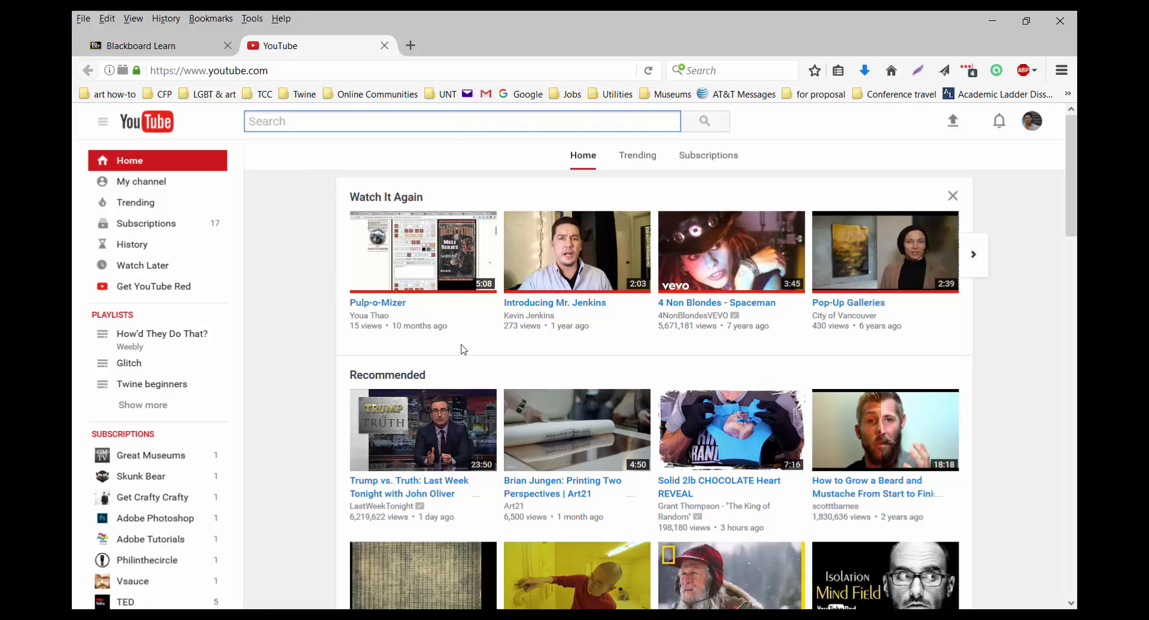
left_click(421, 290)
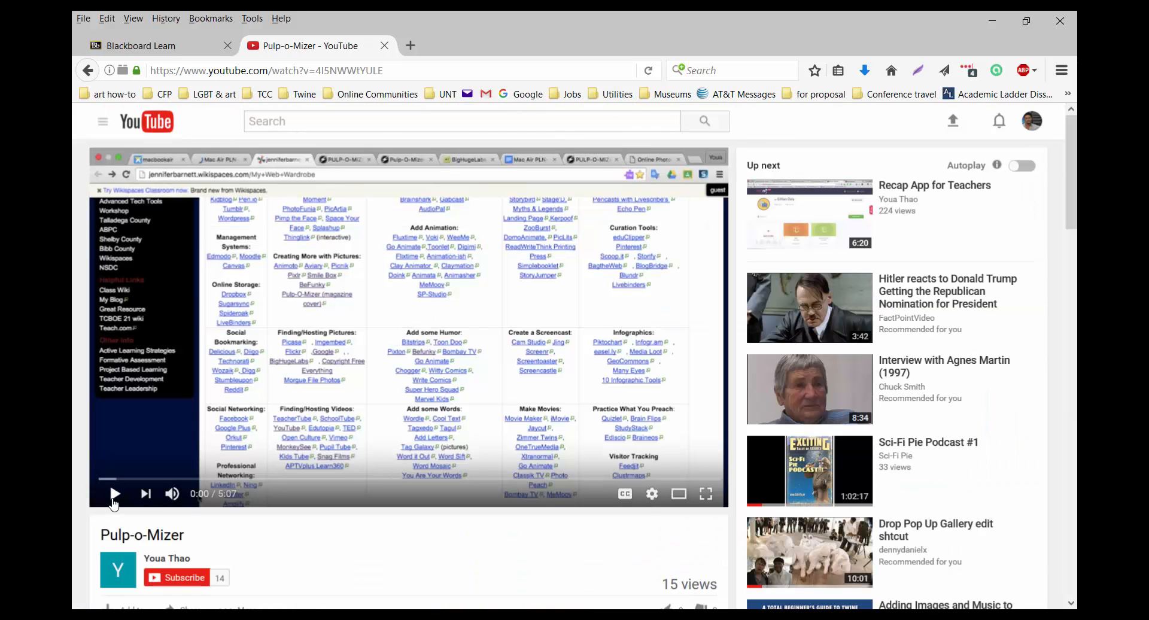
left_click(113, 495)
Show the sharing options of the Pulp-o-Mizer video and view its short link.
scroll(296, 507, "down", 3)
scroll(296, 507, "down", 3)
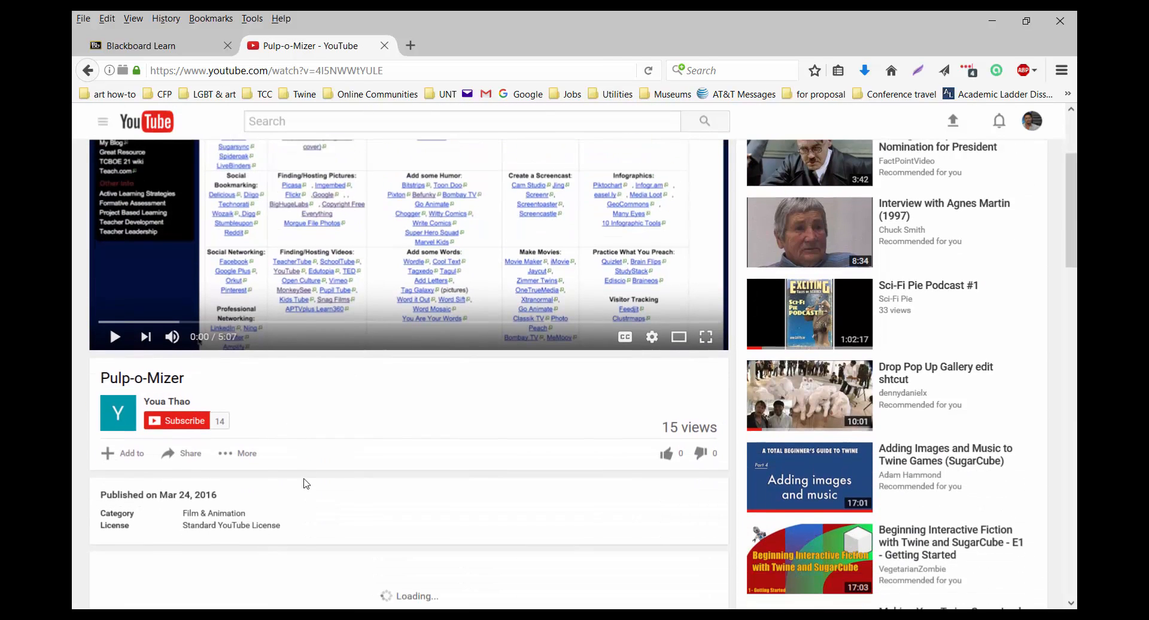
left_click(194, 453)
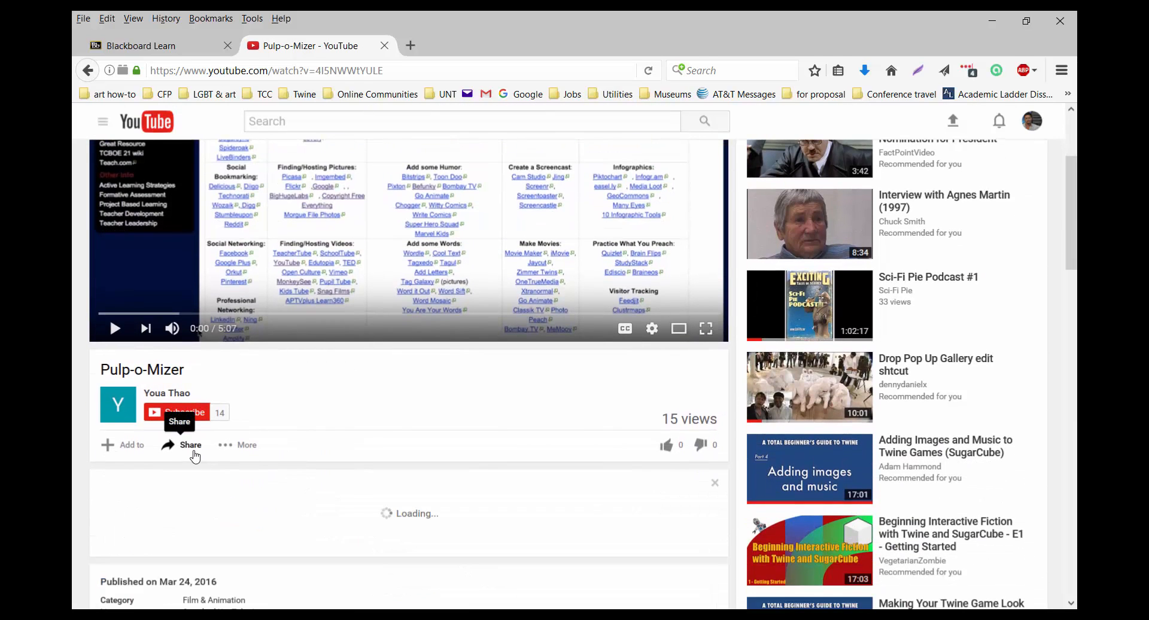
scroll(341, 427, "down", 3)
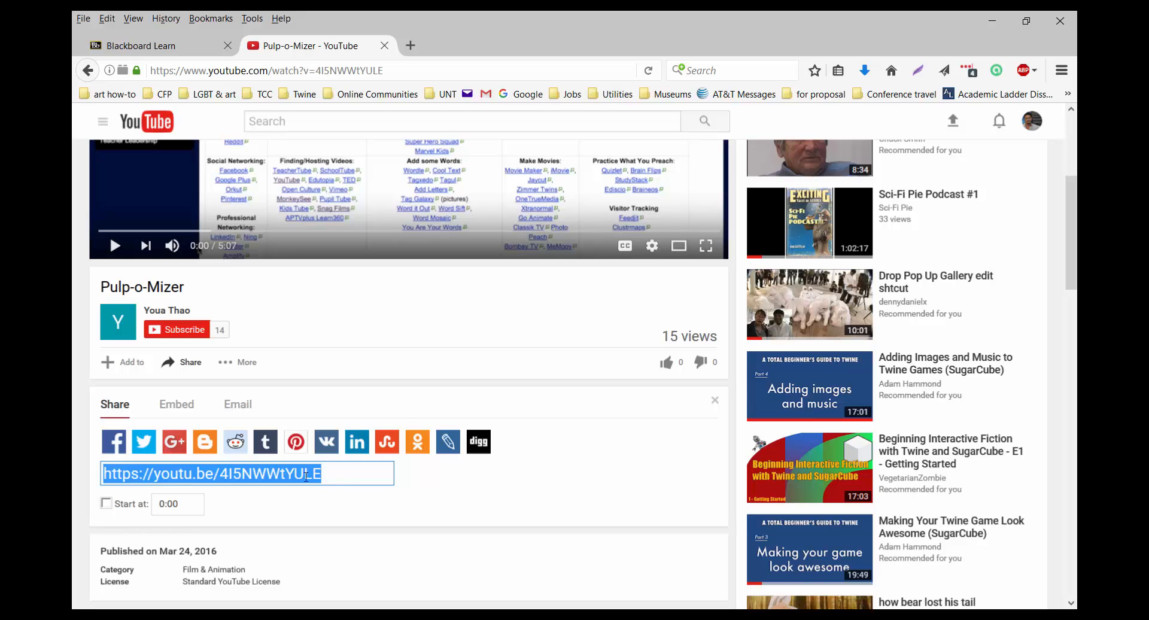
Copy the full web address of the Pulp-o-Mizer video page.
left_click(318, 70)
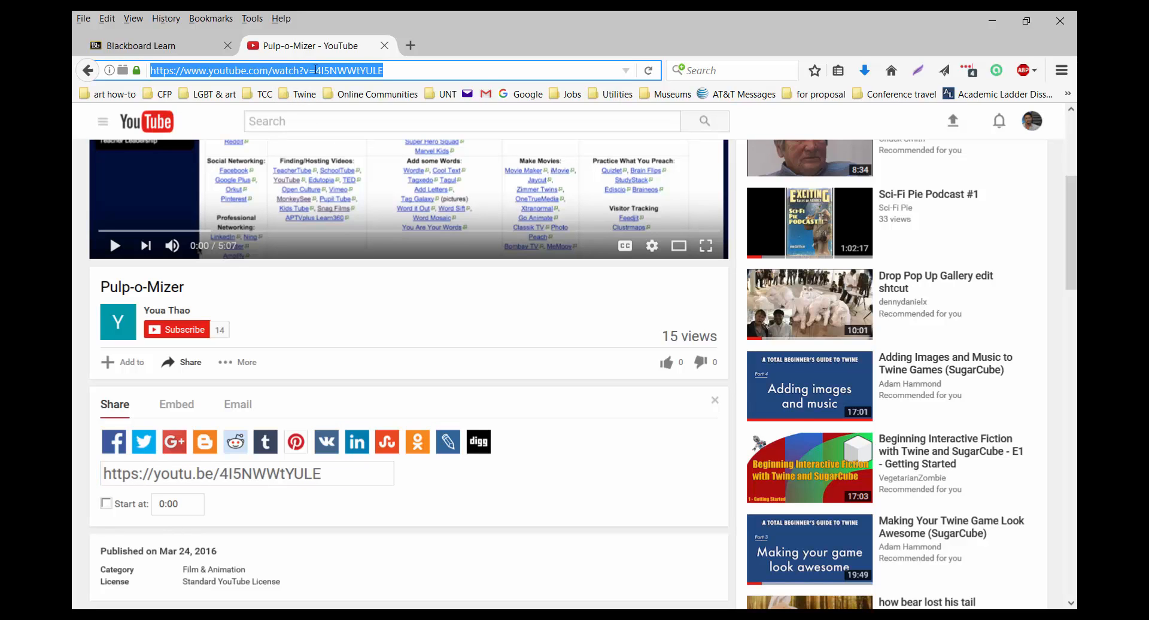
right_click(426, 68)
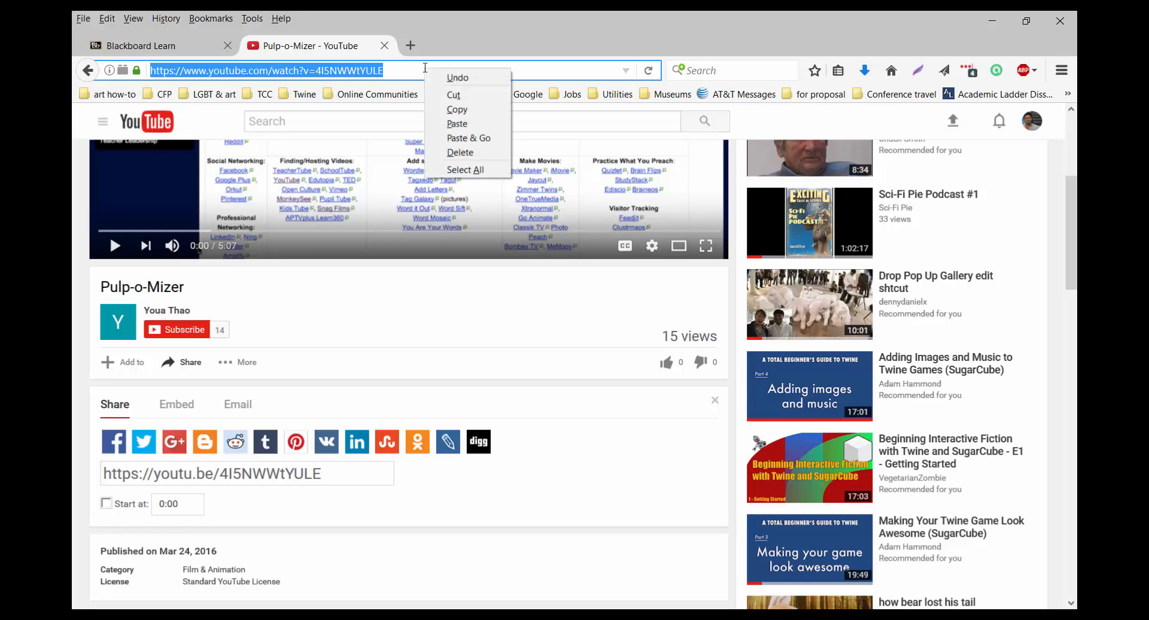
left_click(455, 110)
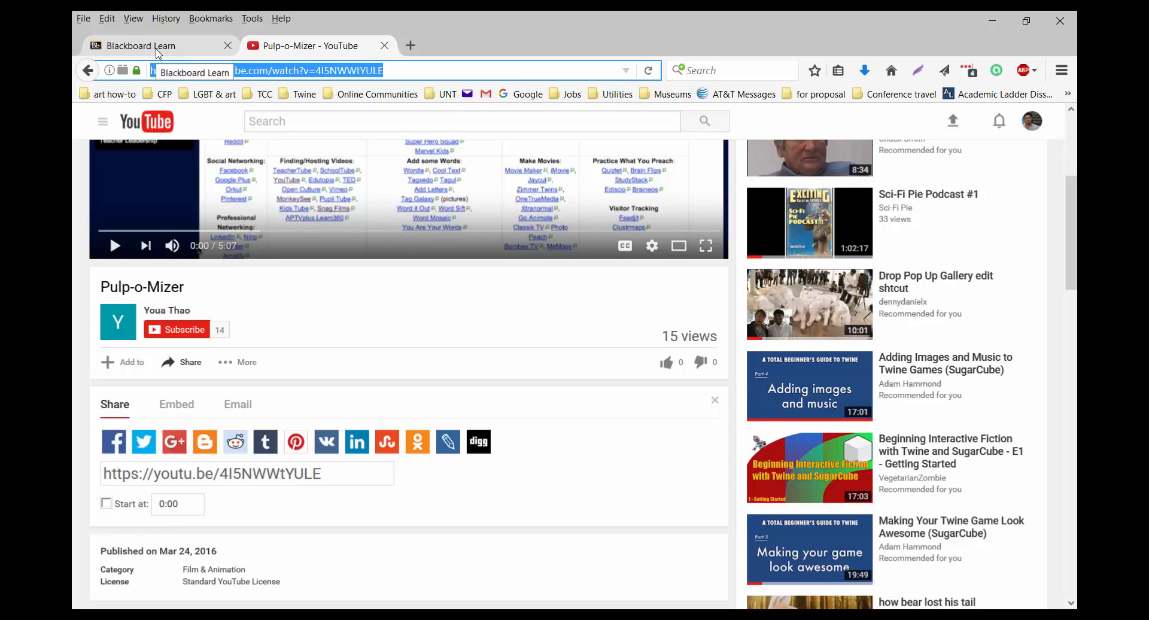
Switch back to Blackboard Learn, begin a YouTube Video mashup in the message and search for the video by its copied address.
left_click(159, 52)
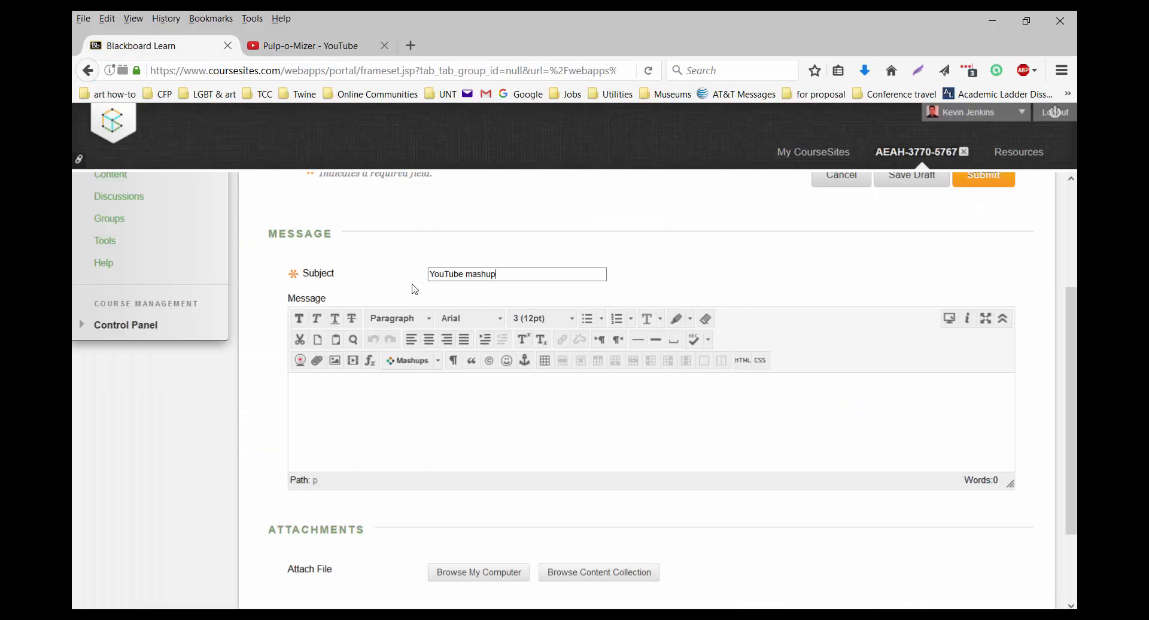
left_click(440, 363)
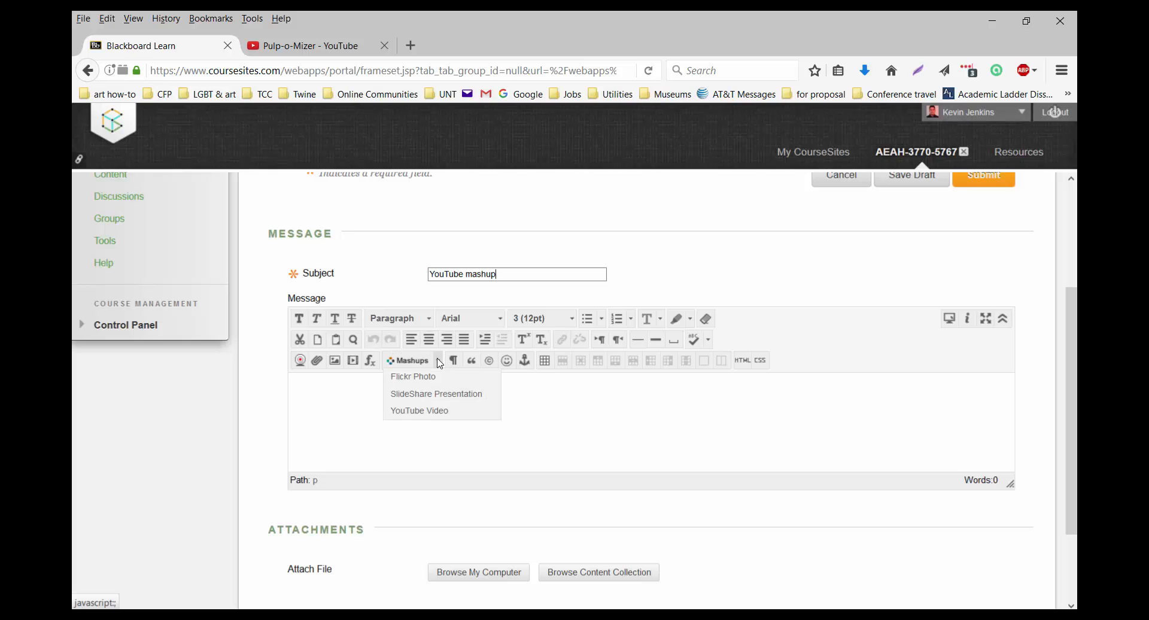
left_click(429, 414)
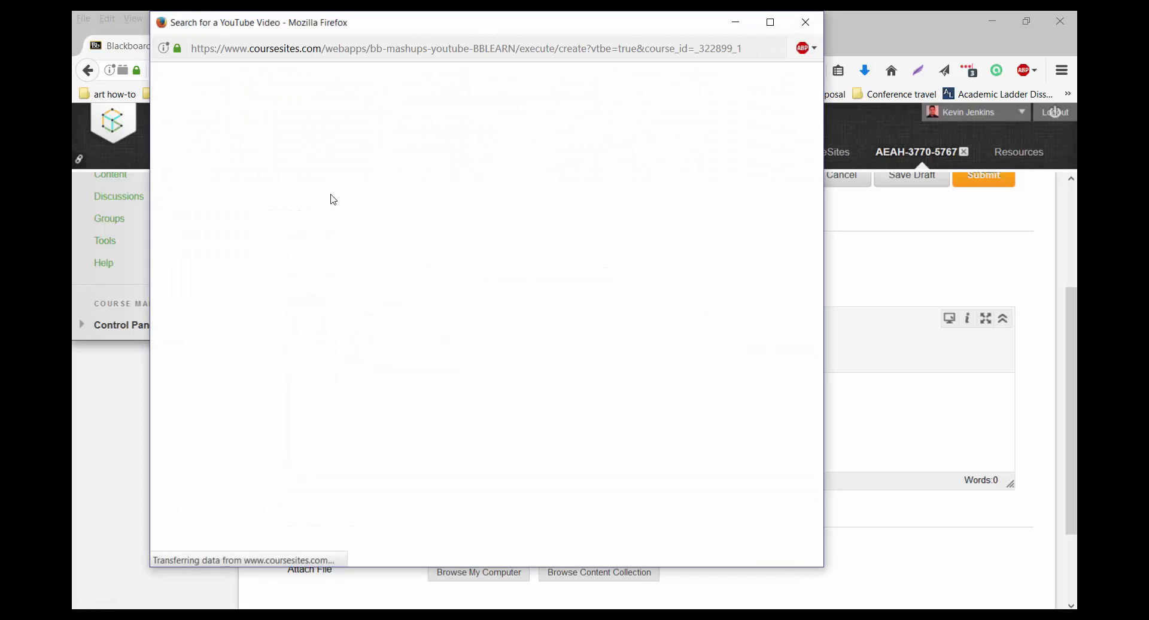
left_click(274, 146)
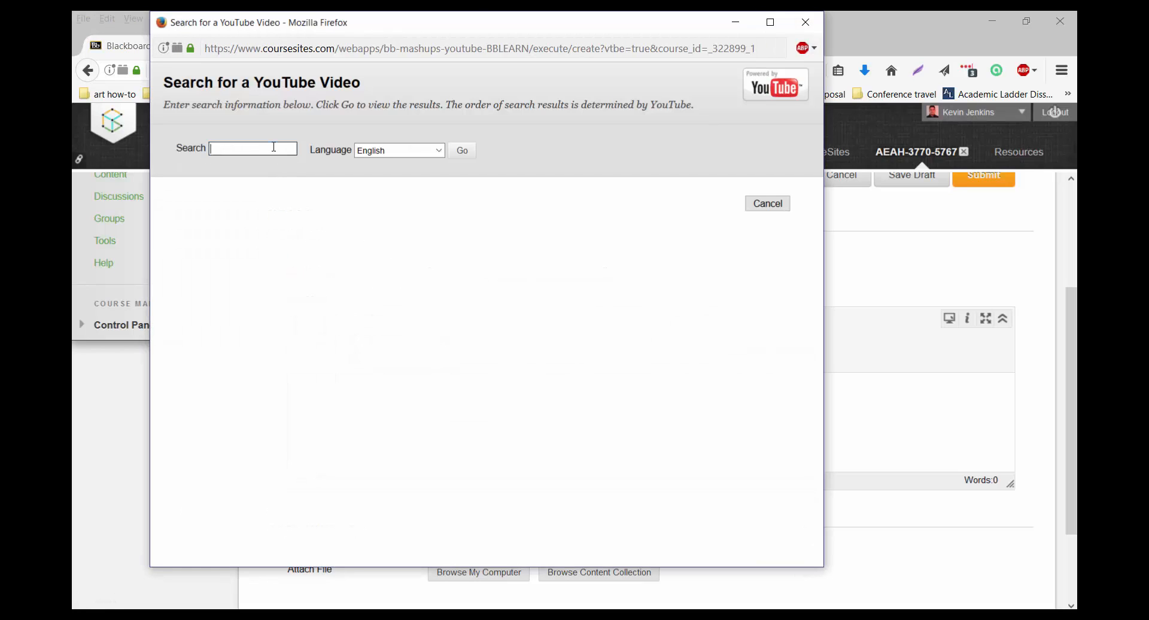
right_click(272, 148)
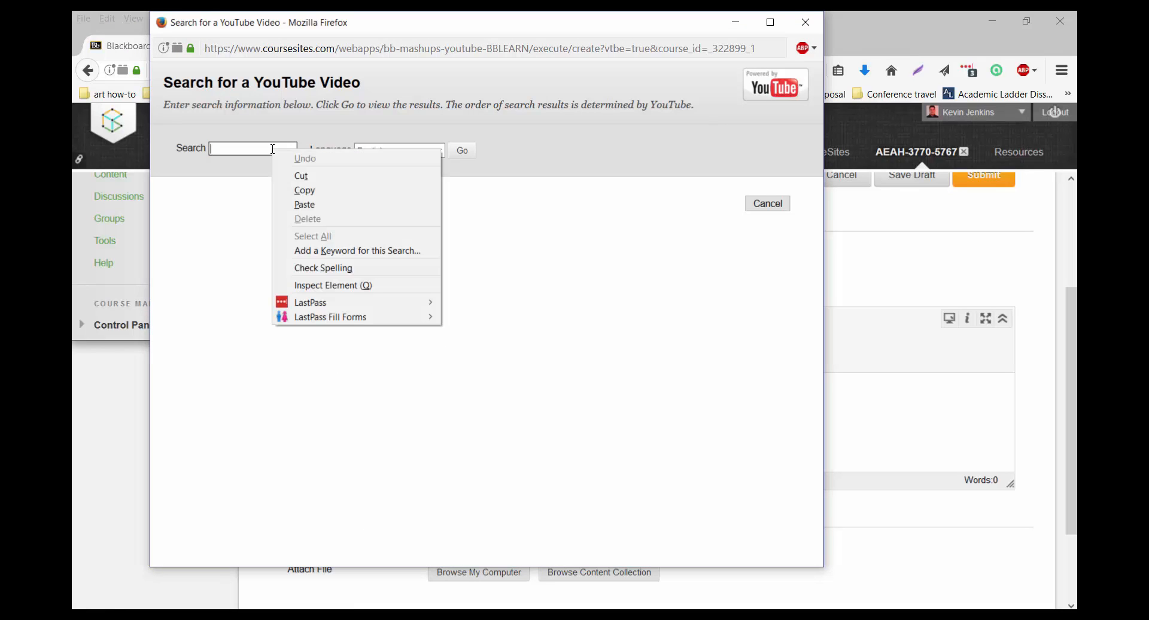
left_click(293, 205)
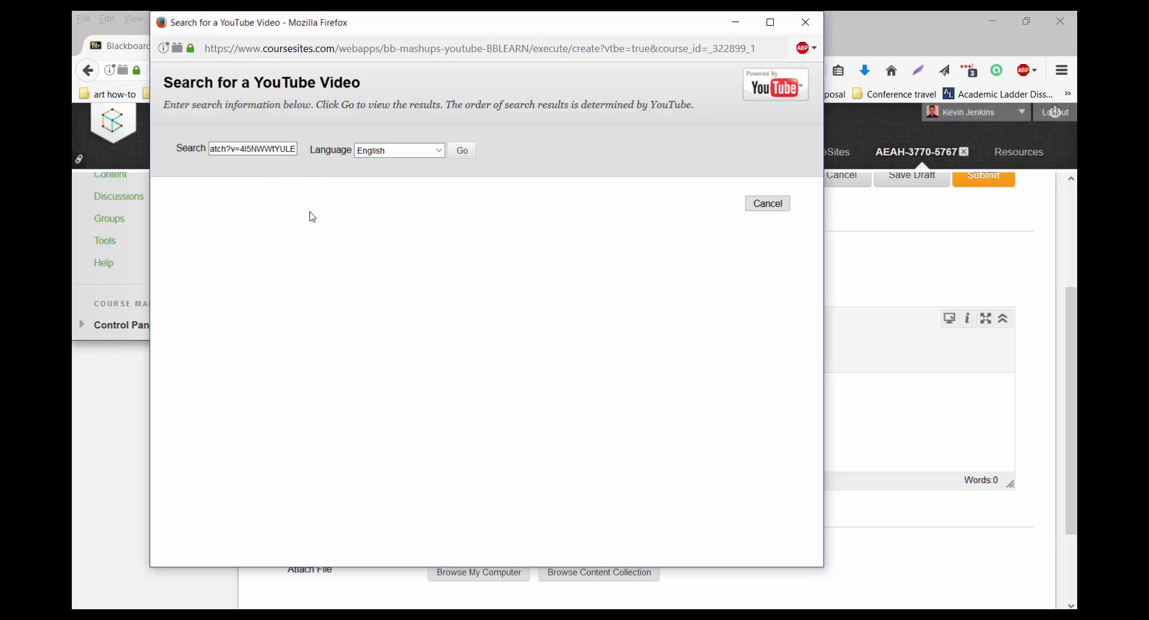
left_click(463, 152)
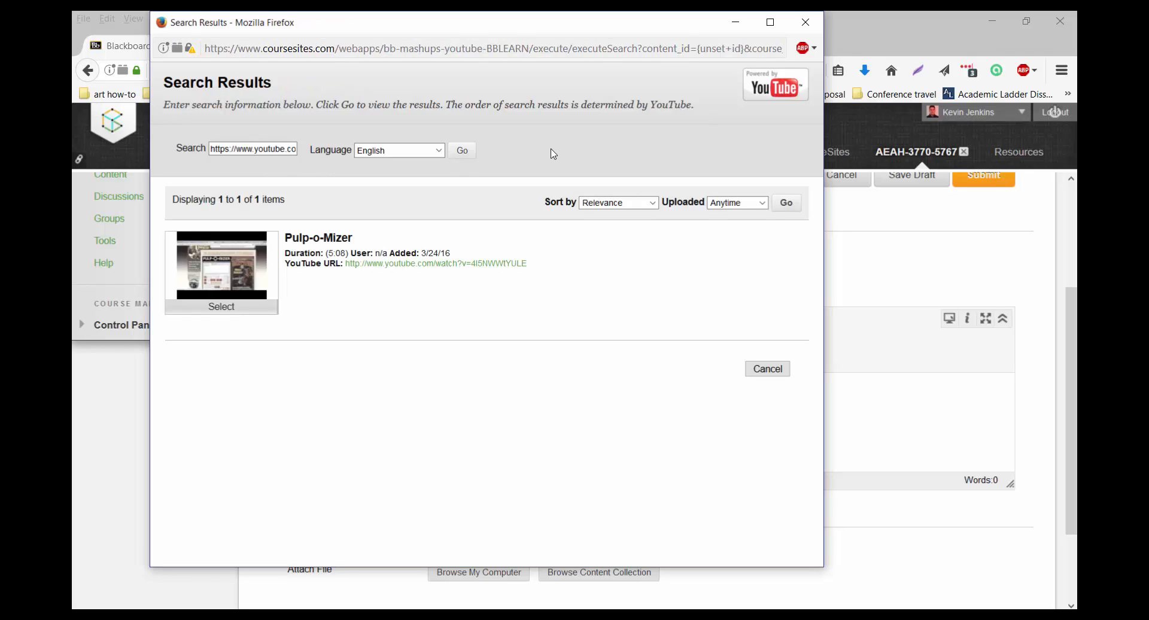
Select the Pulp-o-Mizer video, set Show YouTube URL to Yes and submit the mashup item.
left_click(222, 308)
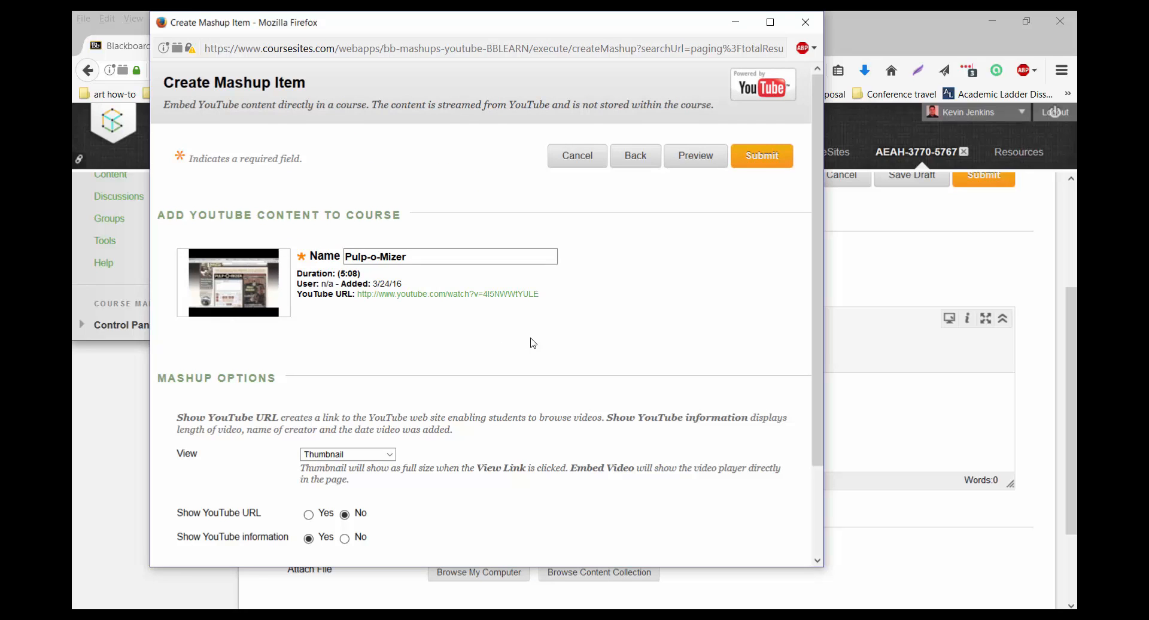
scroll(531, 341, "down", 3)
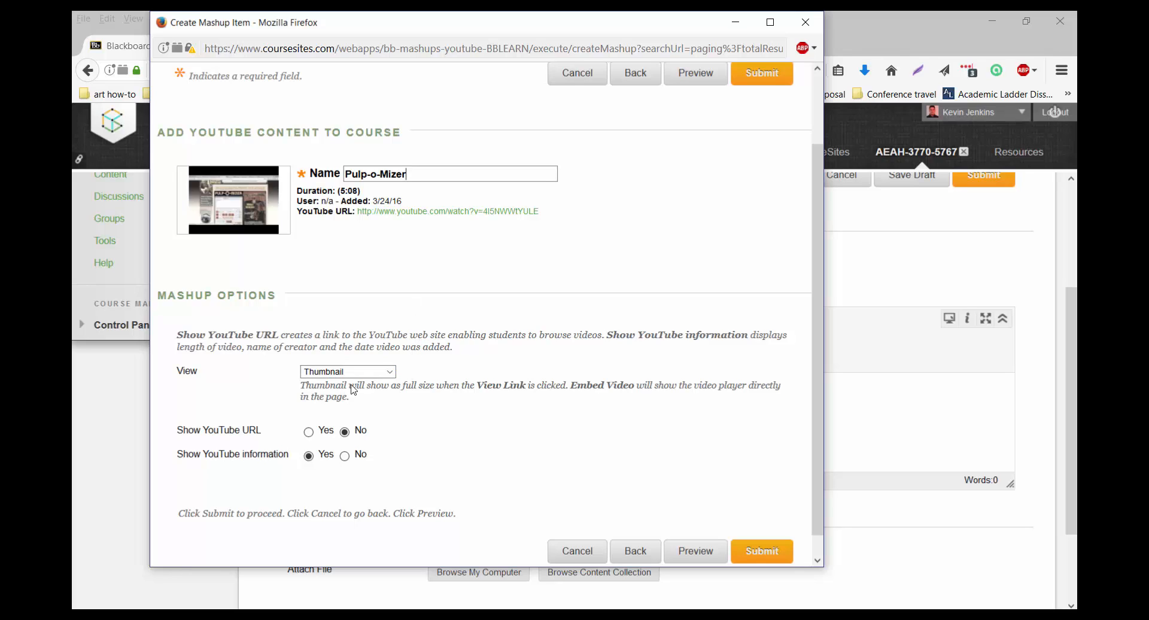
left_click(310, 433)
left_click(762, 552)
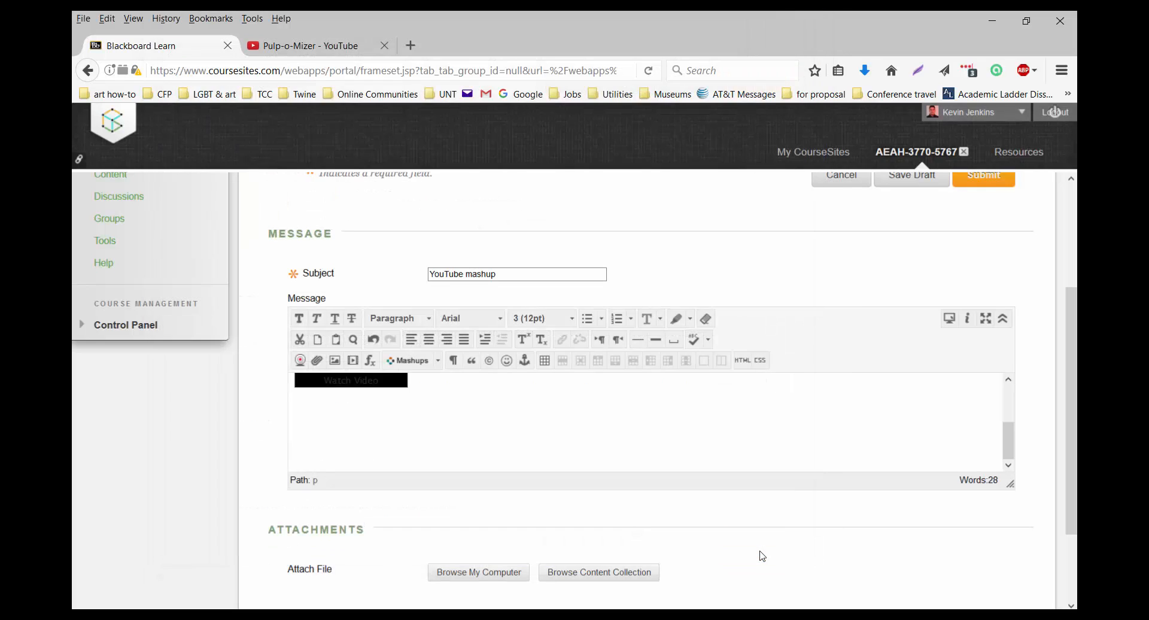
Check the inserted video in the message body and submit the YouTube mashup thread.
left_click(443, 450)
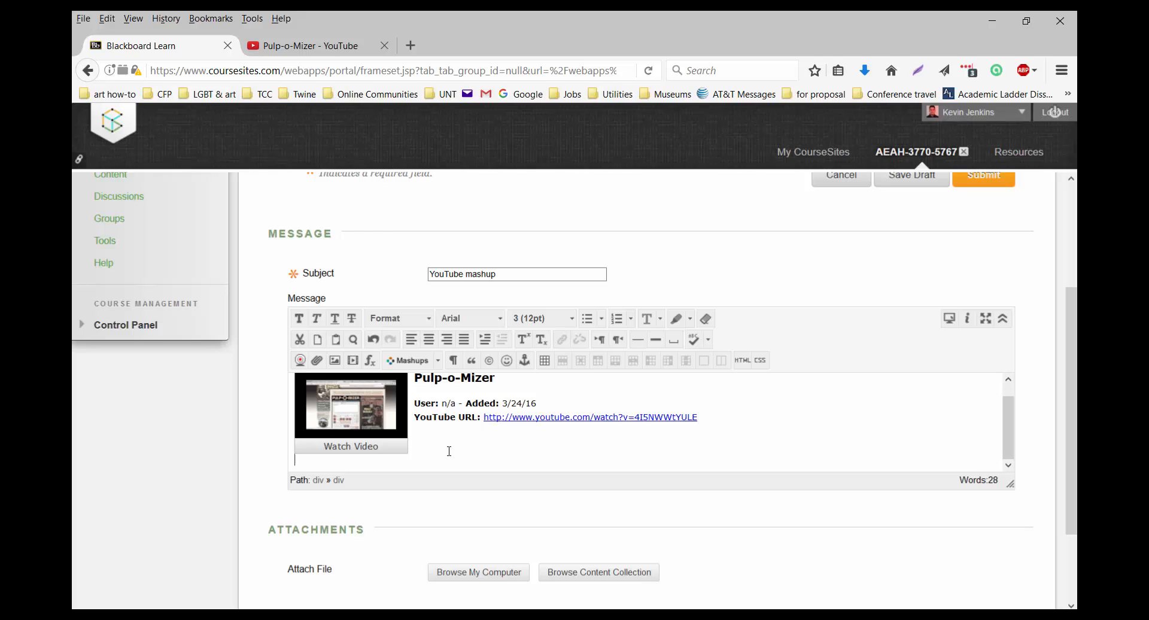
scroll(687, 437, "up", 1)
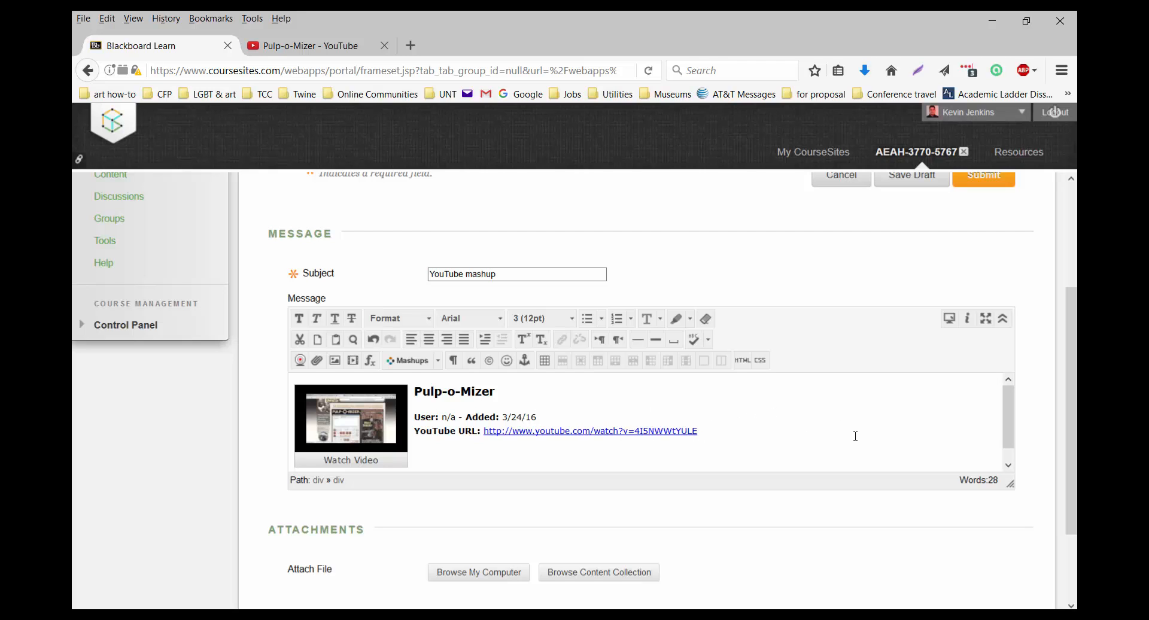
scroll(880, 419, "down", 1)
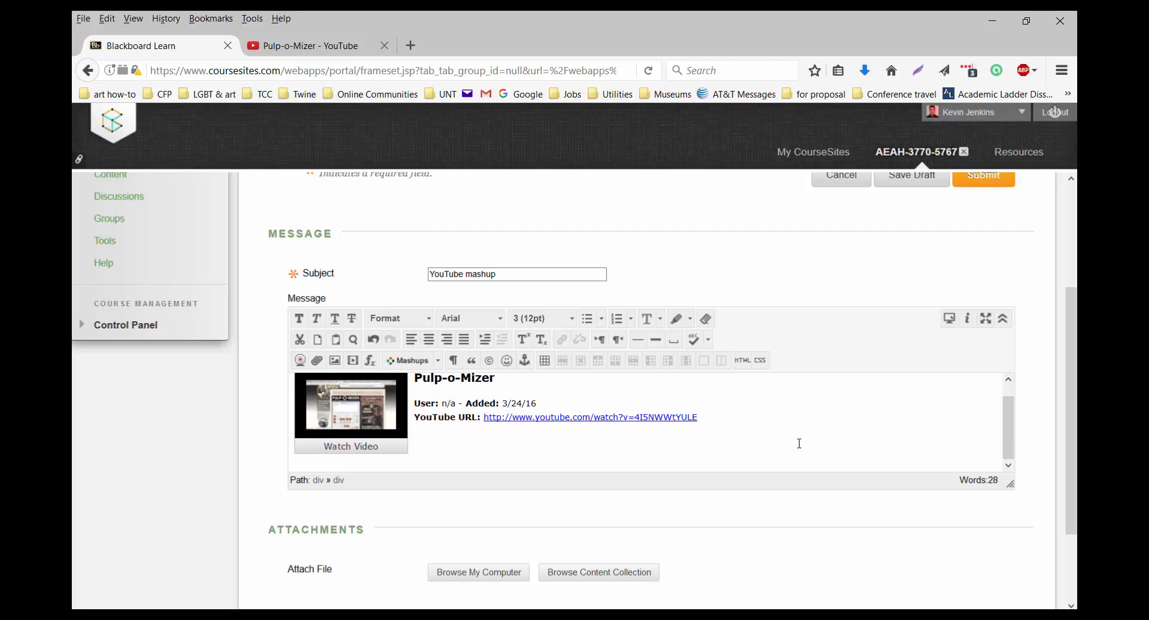
scroll(802, 449, "down", 2)
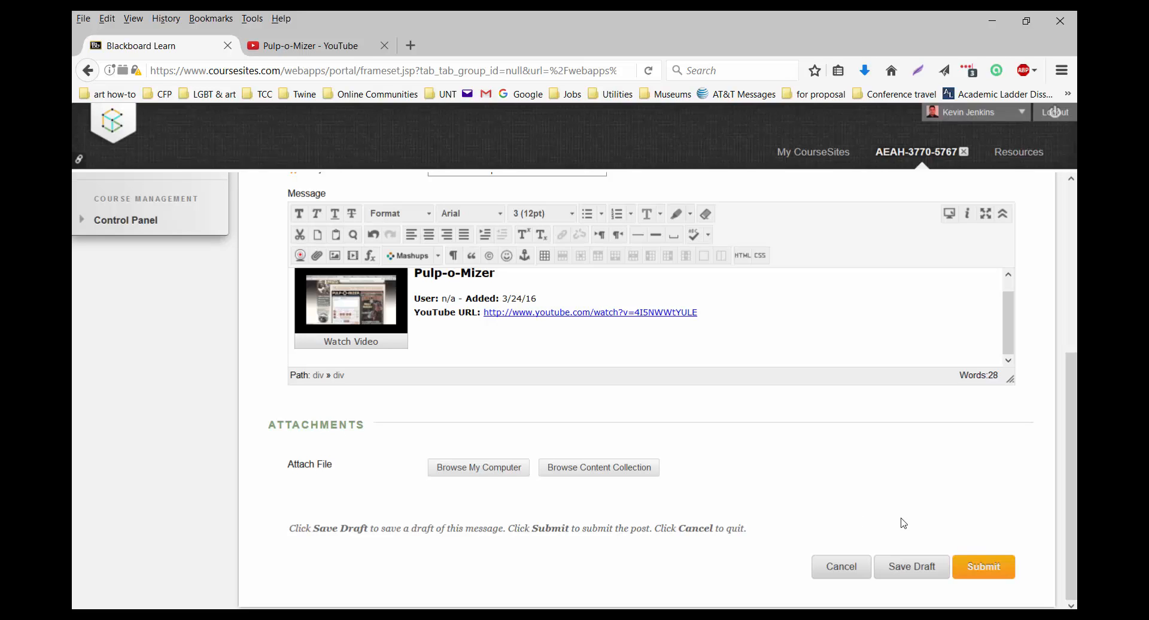
left_click(991, 570)
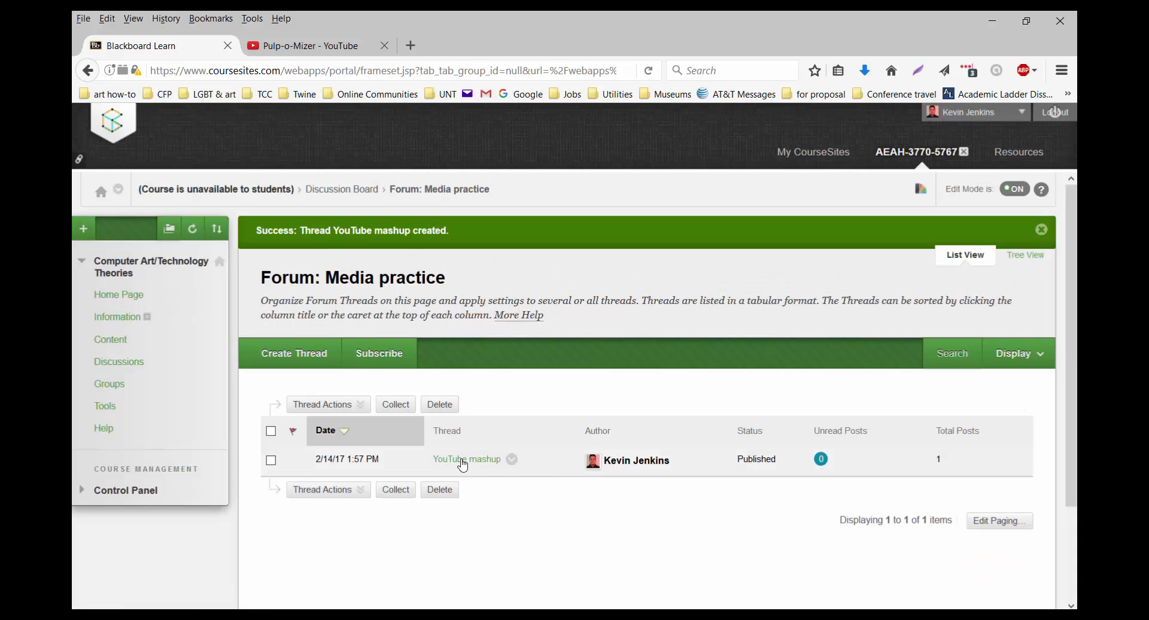
Open the published YouTube mashup thread and view its post with the video.
left_click(462, 460)
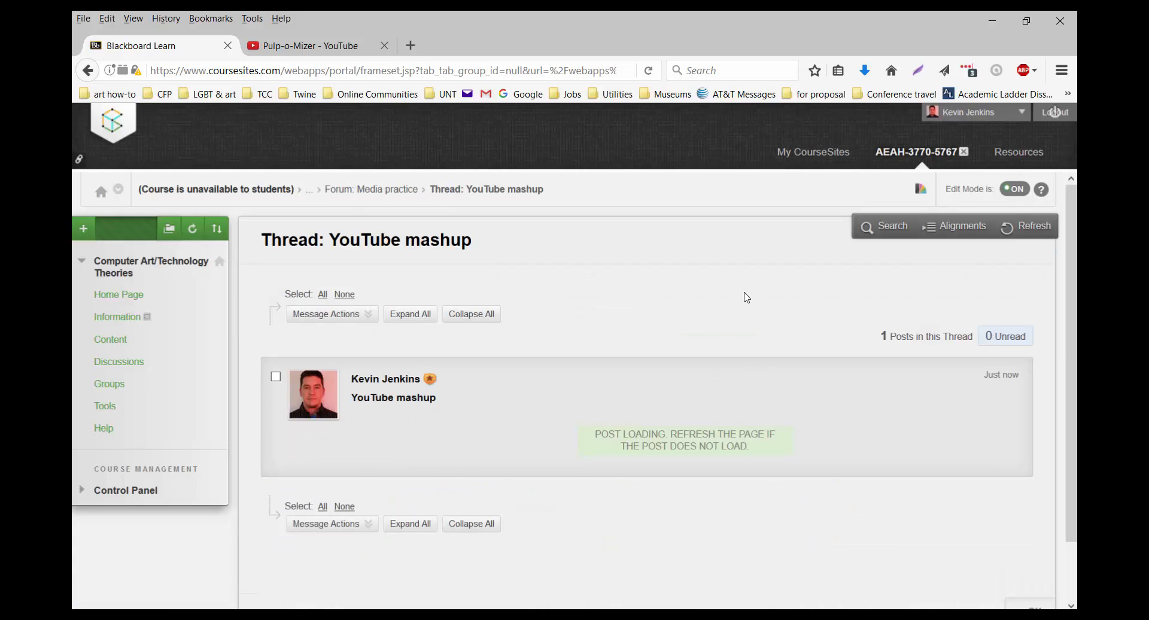
scroll(746, 293, "down", 2)
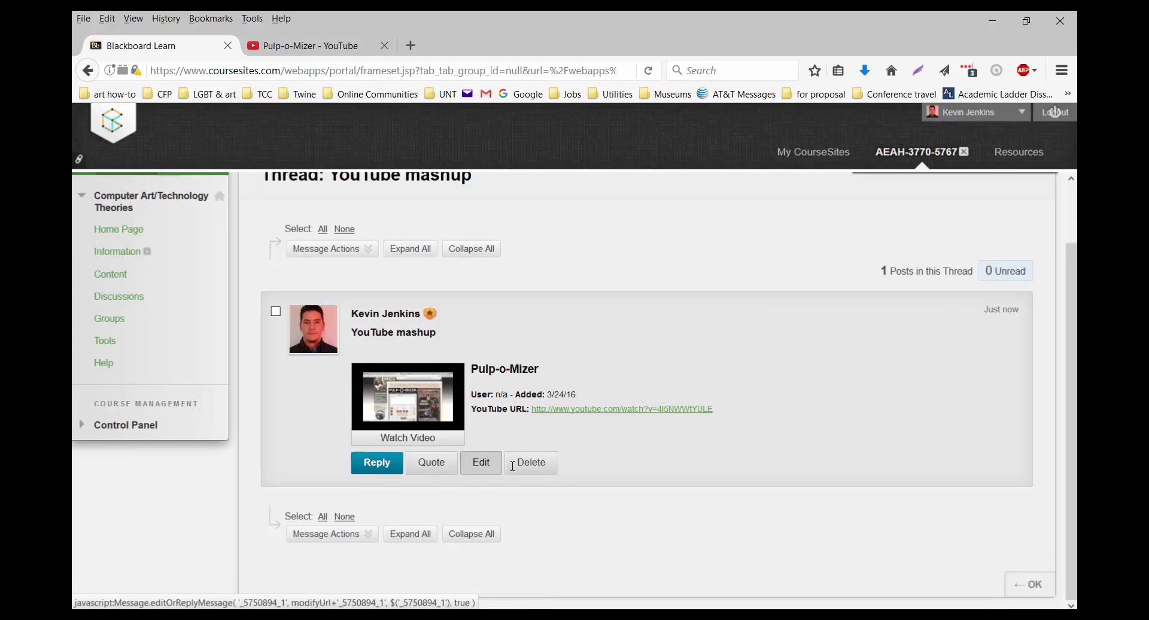
Play the Pulp-o-Mizer video embedded in the thread's post, pause it and close the video player.
left_click(411, 419)
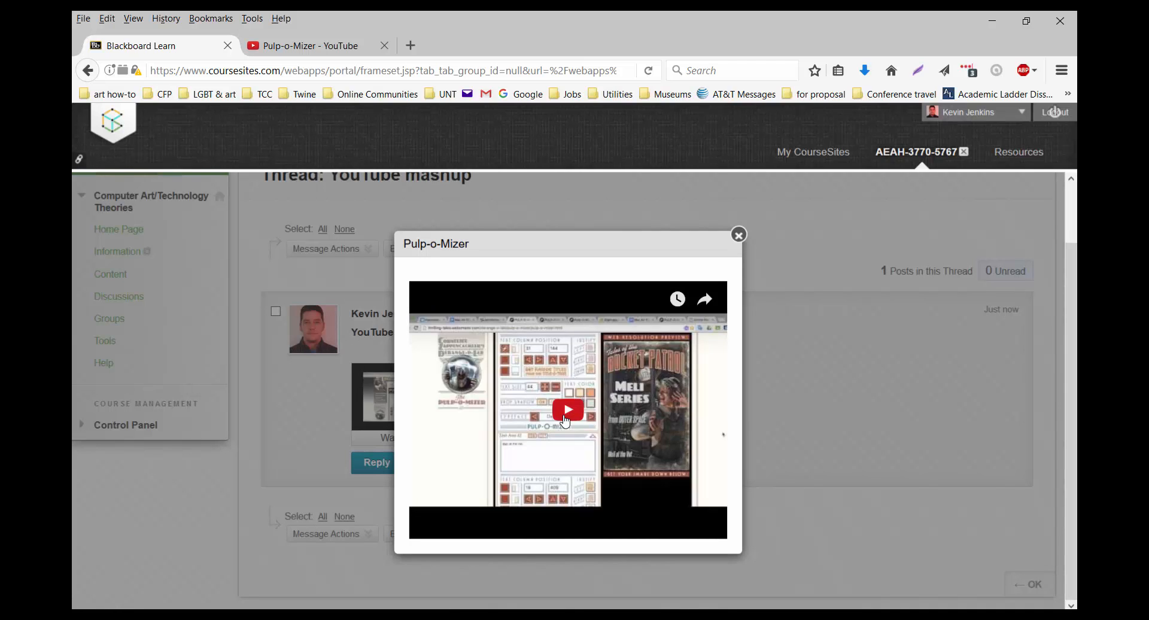
left_click(566, 419)
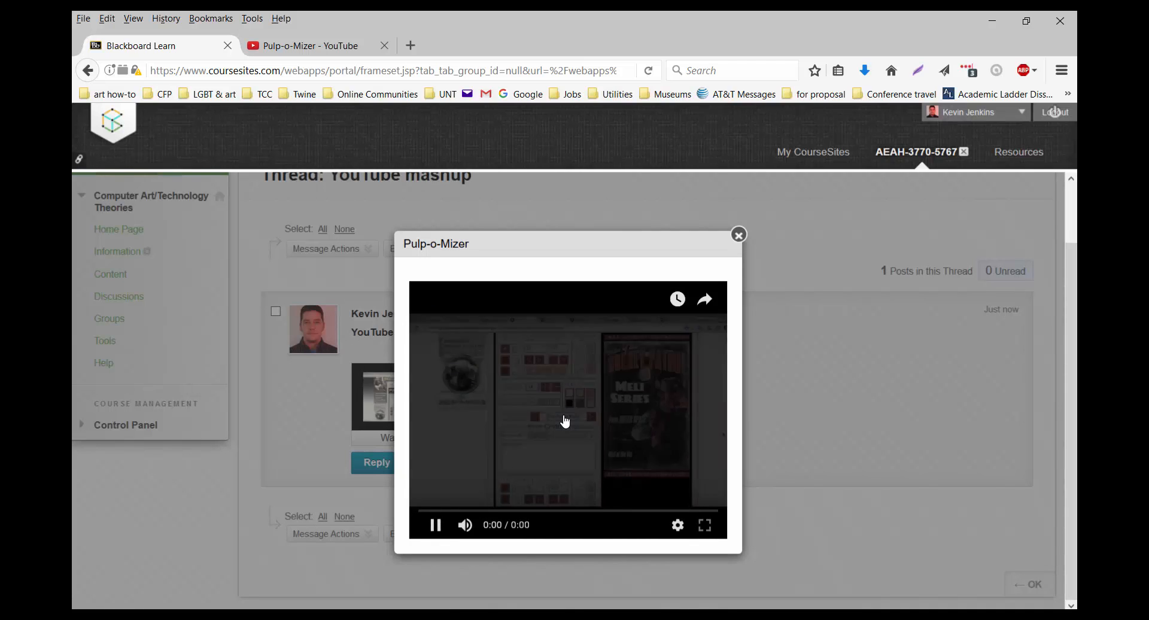
left_click(448, 530)
left_click(707, 529)
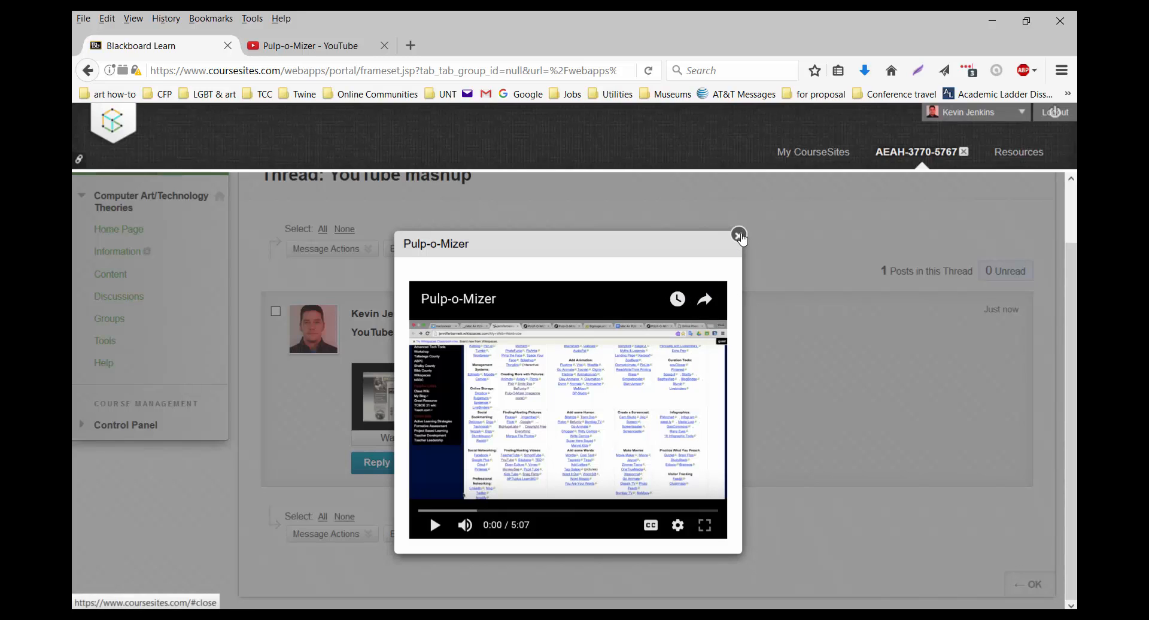
left_click(740, 235)
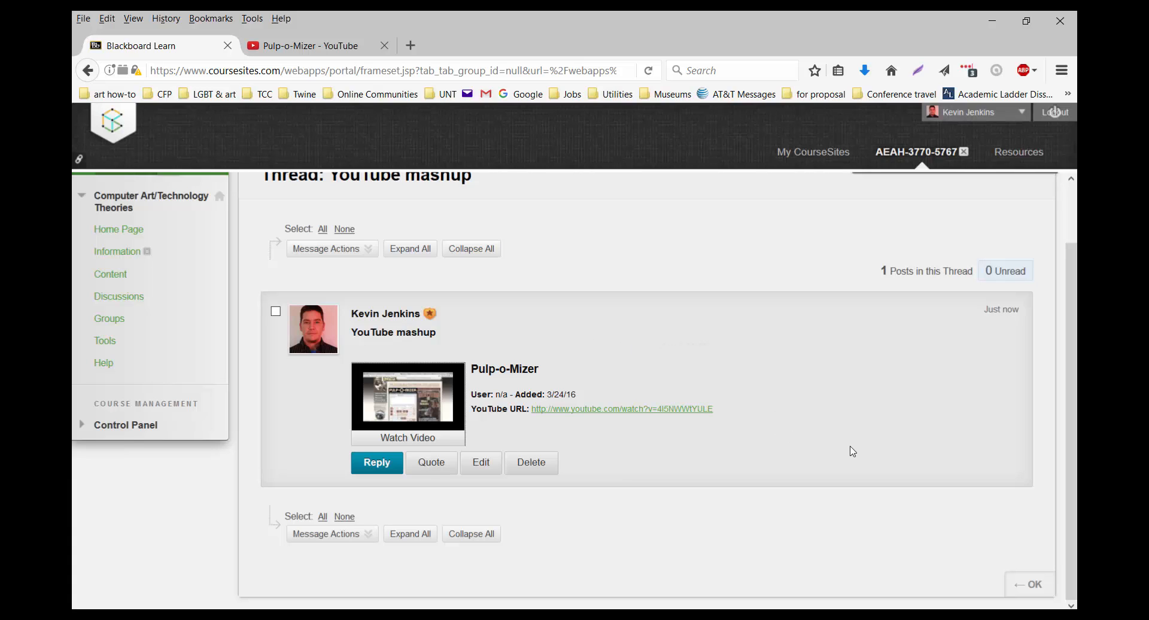
Look over the YouTube mashup thread and leave it to return to the Media practice forum.
scroll(894, 460, "up", 1)
scroll(894, 460, "up", 2)
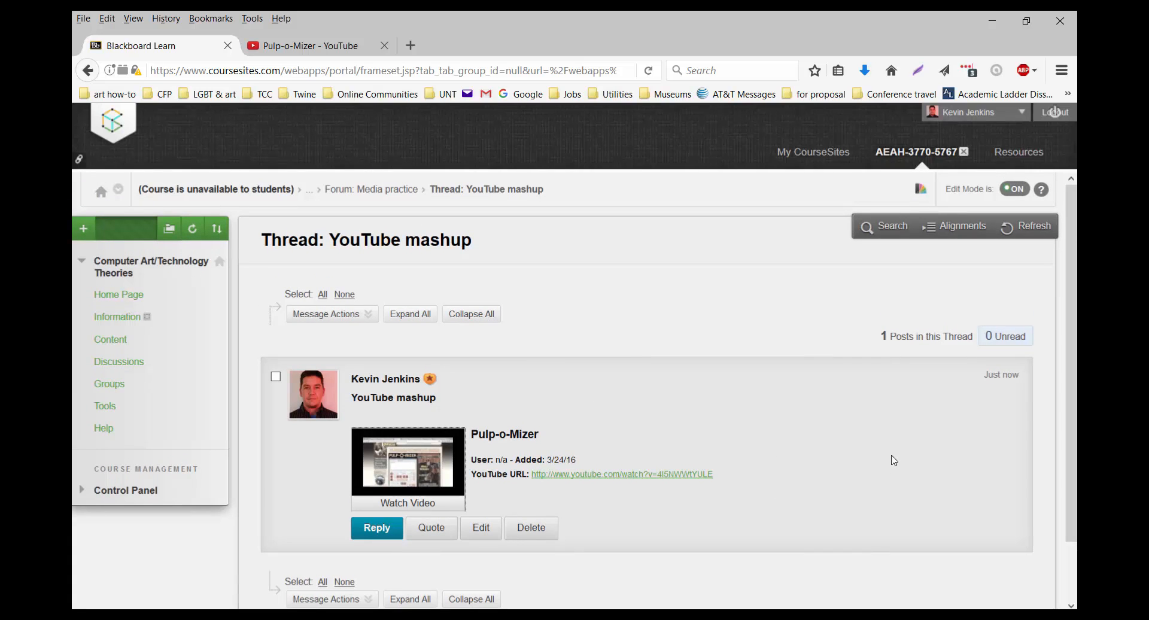
scroll(894, 460, "down", 2)
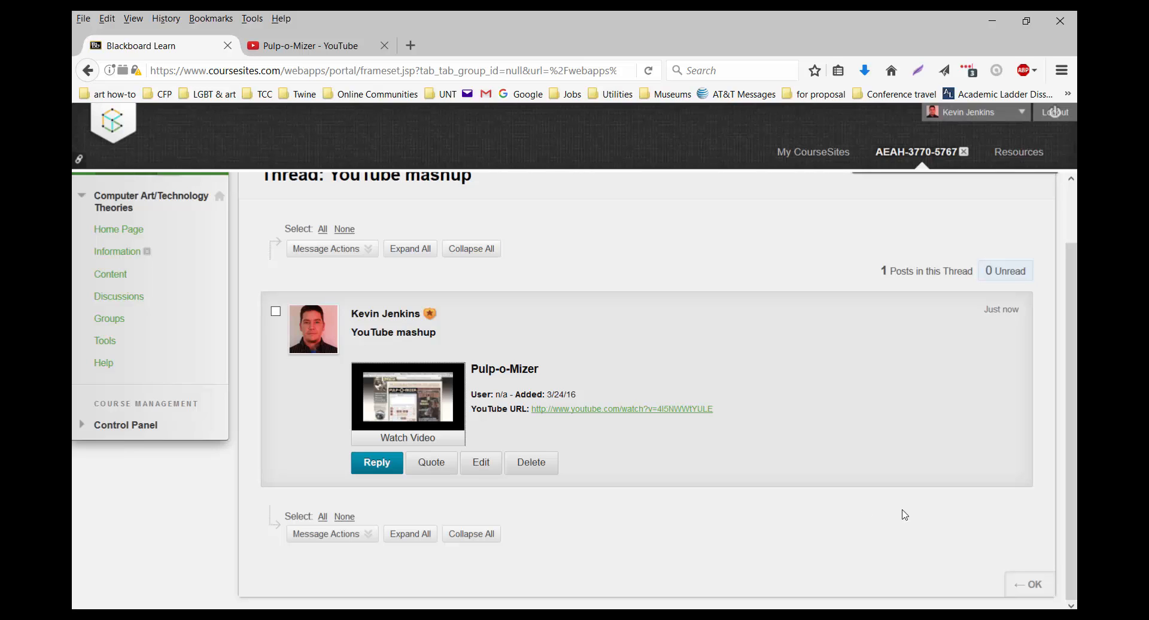
left_click(1031, 591)
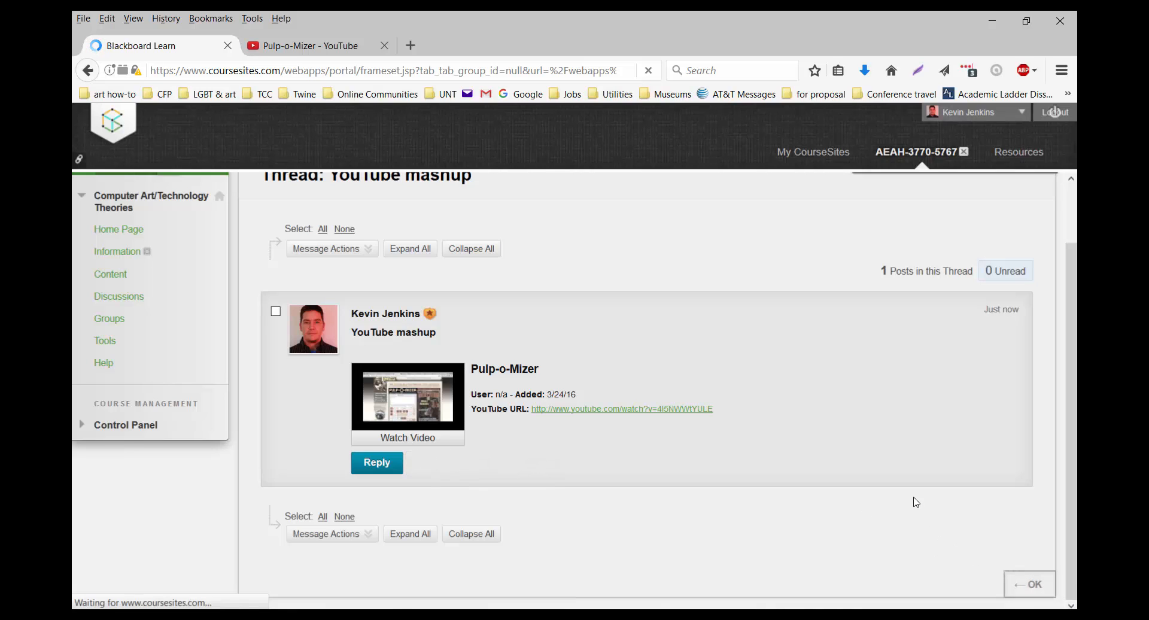